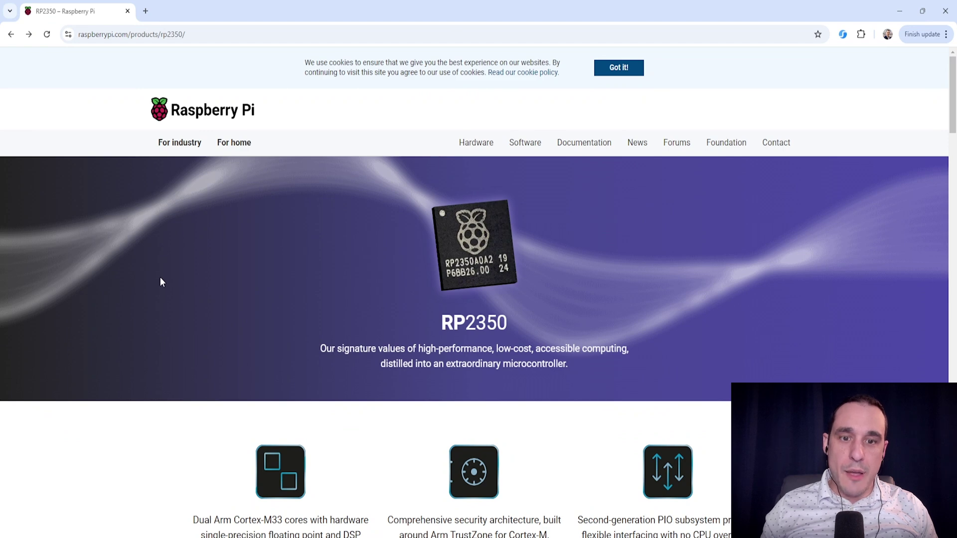
{"action": "scroll", "coordinate": [160, 282], "scroll_direction": "down", "scroll_amount": 1}
{"action": "scroll", "coordinate": [160, 281], "scroll_direction": "down", "scroll_amount": 1}
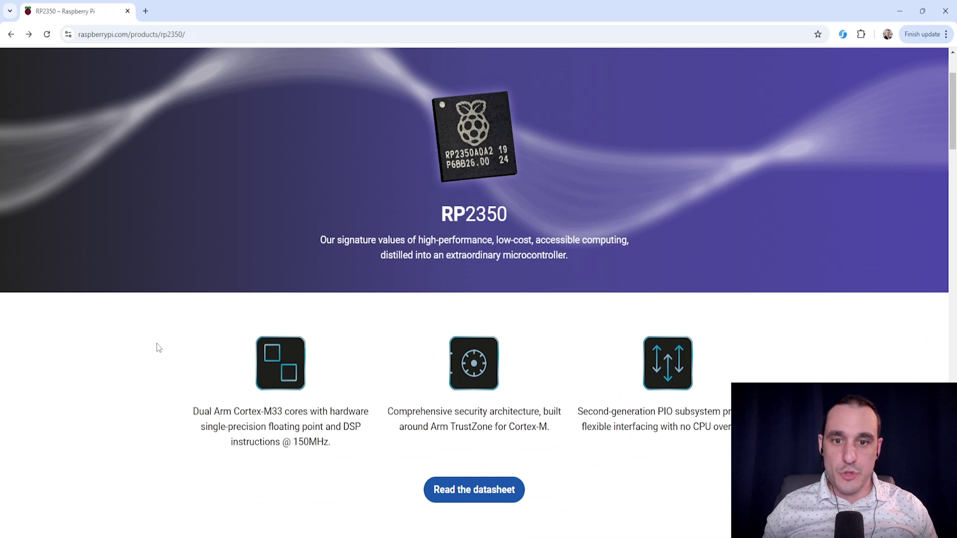
{"action": "scroll", "coordinate": [155, 346], "scroll_direction": "down", "scroll_amount": 1}
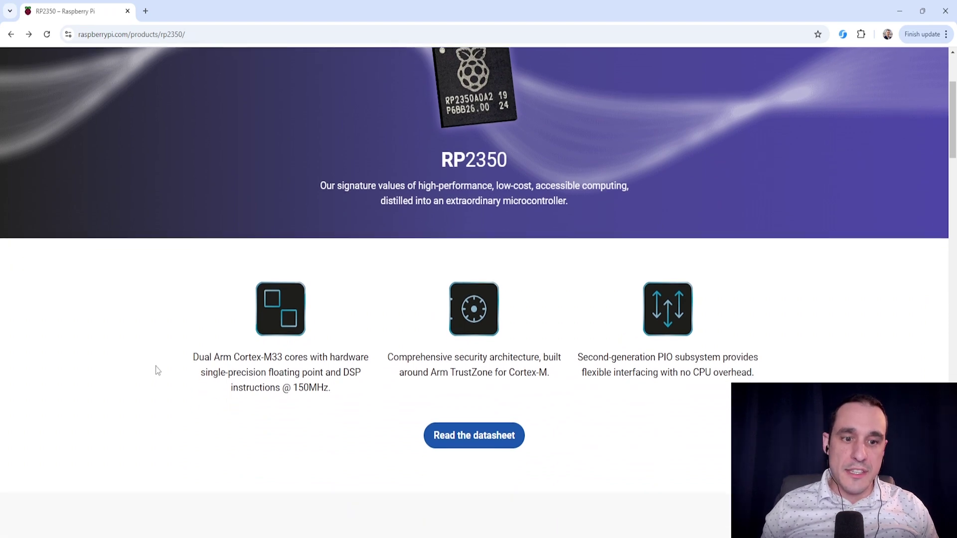
{"action": "scroll", "coordinate": [156, 365], "scroll_direction": "down", "scroll_amount": 1}
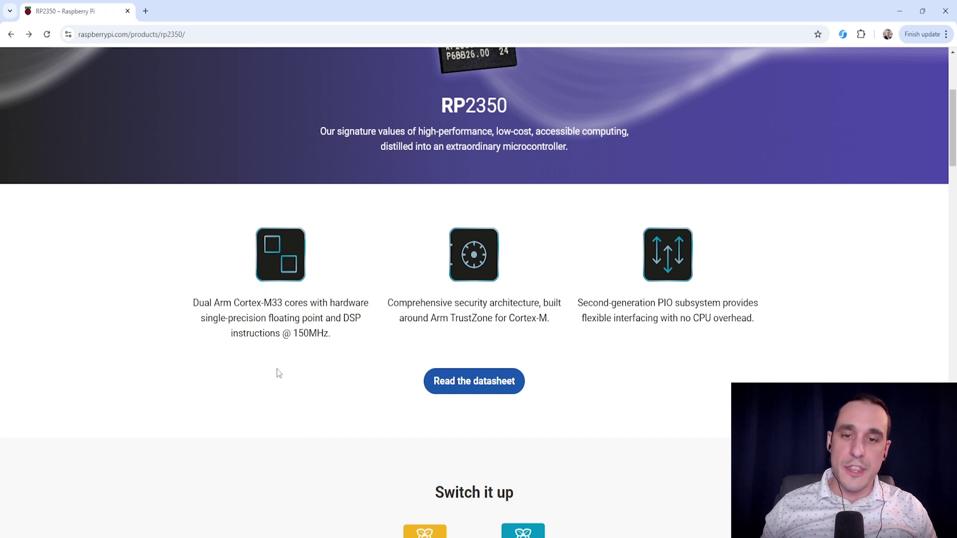
{"action": "scroll", "coordinate": [248, 406], "scroll_direction": "down", "scroll_amount": 1}
{"action": "scroll", "coordinate": [248, 402], "scroll_direction": "down", "scroll_amount": 1}
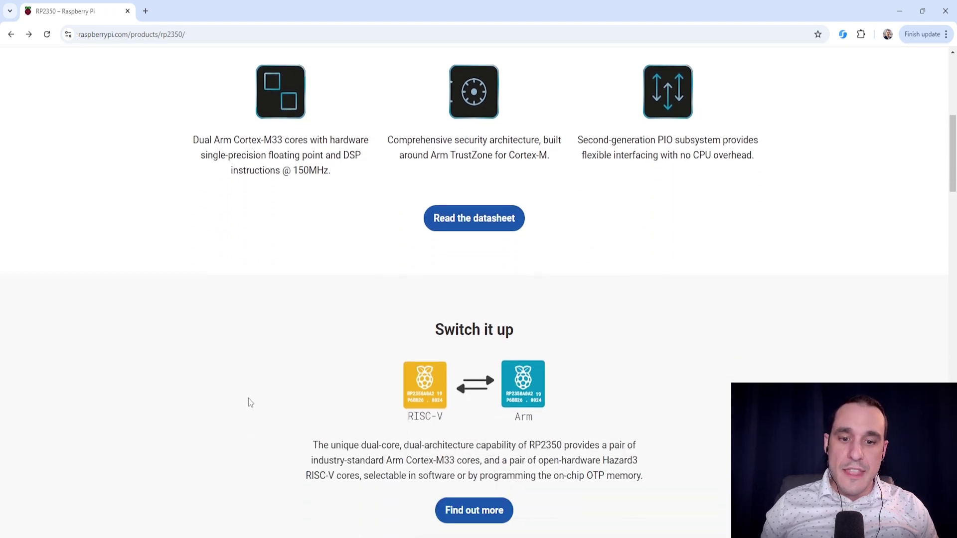
{"action": "scroll", "coordinate": [249, 402], "scroll_direction": "down", "scroll_amount": 1}
{"action": "scroll", "coordinate": [269, 400], "scroll_direction": "down", "scroll_amount": 1}
{"action": "scroll", "coordinate": [329, 393], "scroll_direction": "down", "scroll_amount": 1}
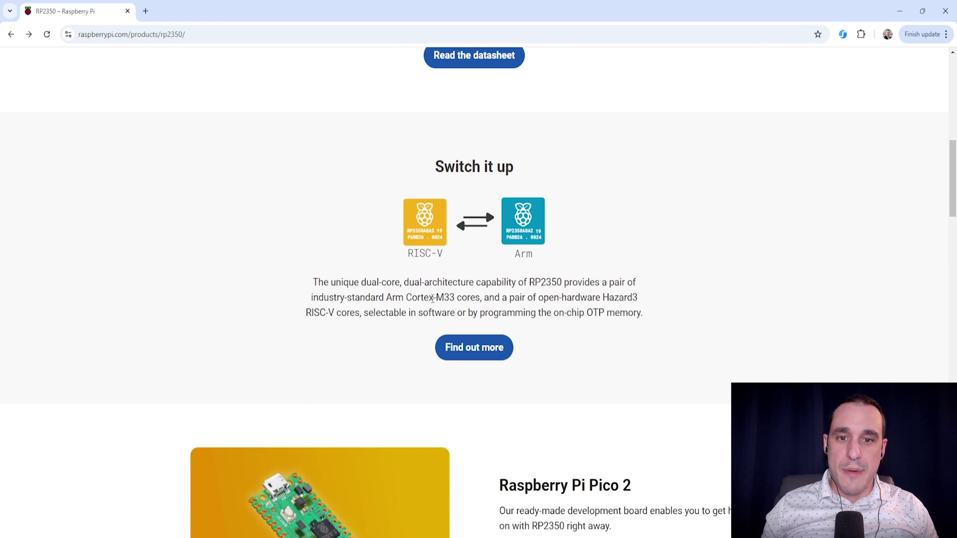
Step: Zoom in on the RP2350 'Switch it up' section to read it, then restore normal size
{"action": "key", "text": "ctrl+plus"}
{"action": "key", "text": "ctrl+plus"}
{"action": "key", "text": "ctrl+plus"}
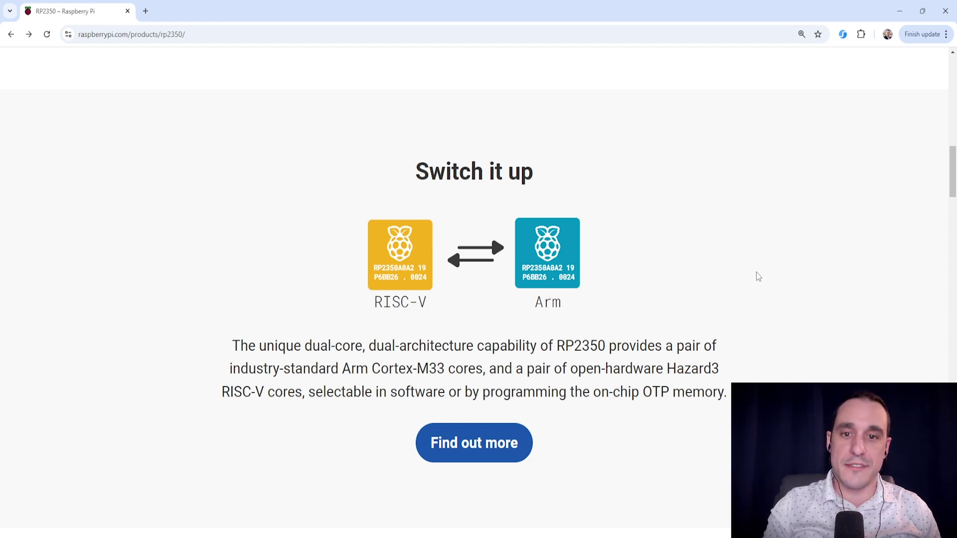
{"action": "key", "text": "ctrl+minus"}
{"action": "key", "text": "ctrl+minus"}
{"action": "scroll", "coordinate": [572, 276], "scroll_direction": "down", "scroll_amount": 2}
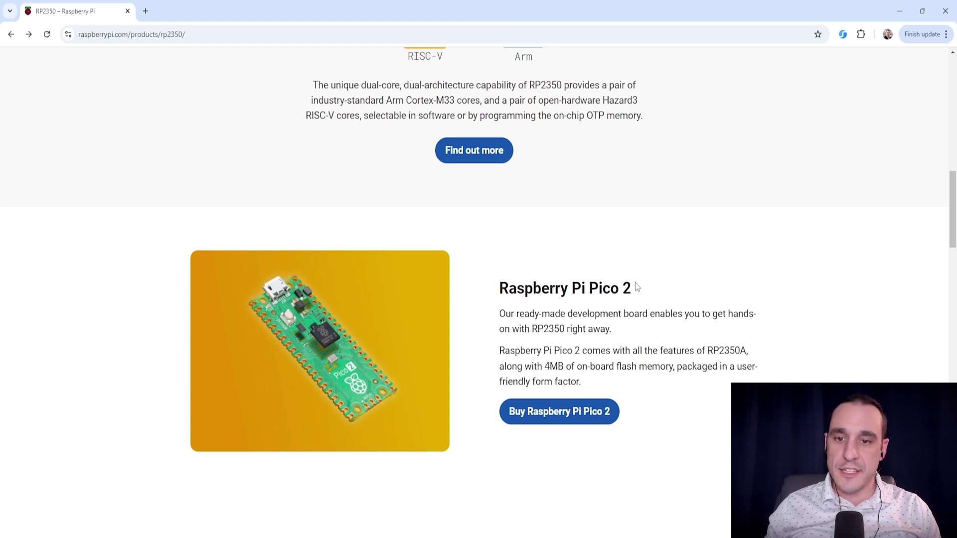
{"action": "scroll", "coordinate": [677, 282], "scroll_direction": "down", "scroll_amount": 1}
{"action": "scroll", "coordinate": [677, 281], "scroll_direction": "down", "scroll_amount": 1}
{"action": "scroll", "coordinate": [677, 280], "scroll_direction": "down", "scroll_amount": 1}
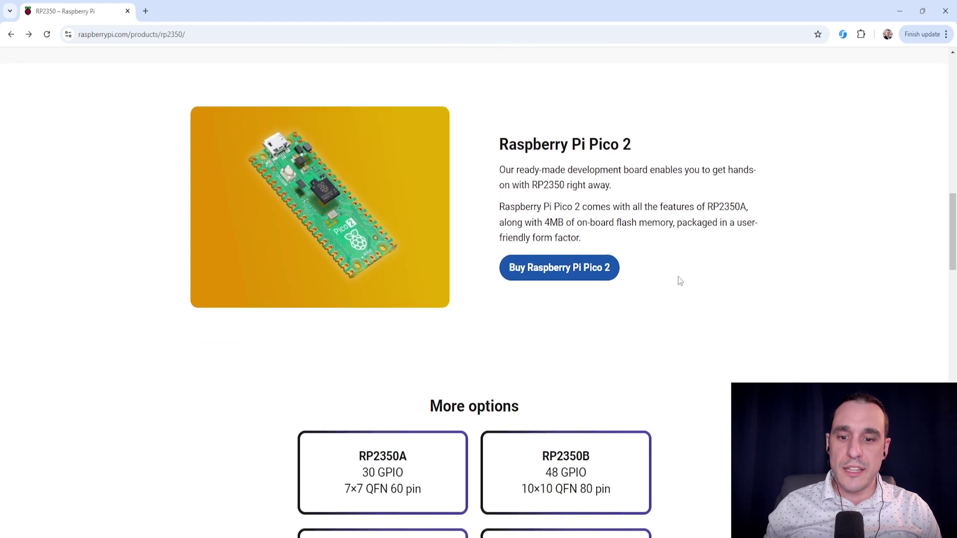
{"action": "scroll", "coordinate": [679, 278], "scroll_direction": "down", "scroll_amount": 1}
{"action": "scroll", "coordinate": [679, 278], "scroll_direction": "down", "scroll_amount": 1}
{"action": "scroll", "coordinate": [687, 279], "scroll_direction": "down", "scroll_amount": 1}
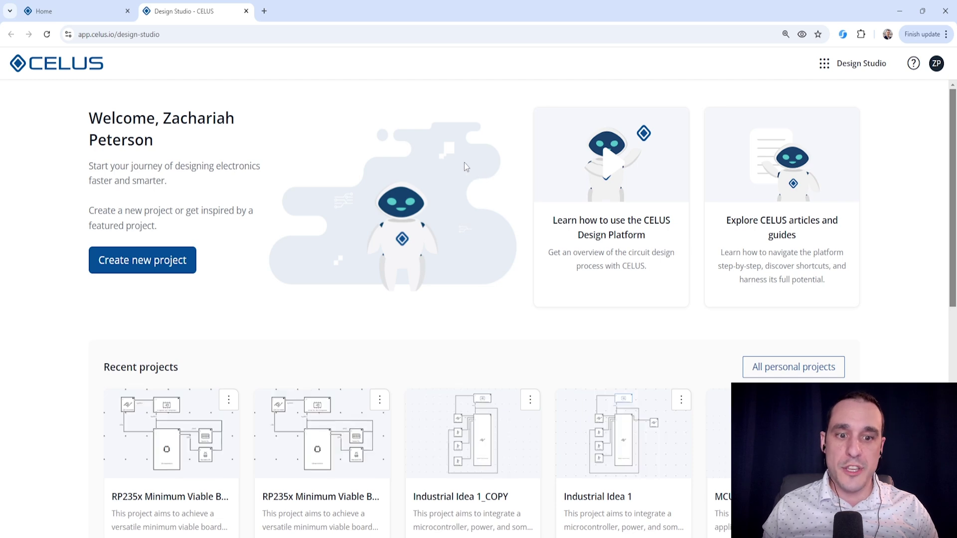
{"action": "scroll", "coordinate": [470, 200], "scroll_direction": "down", "scroll_amount": 3}
{"action": "scroll", "coordinate": [467, 194], "scroll_direction": "down", "scroll_amount": 4}
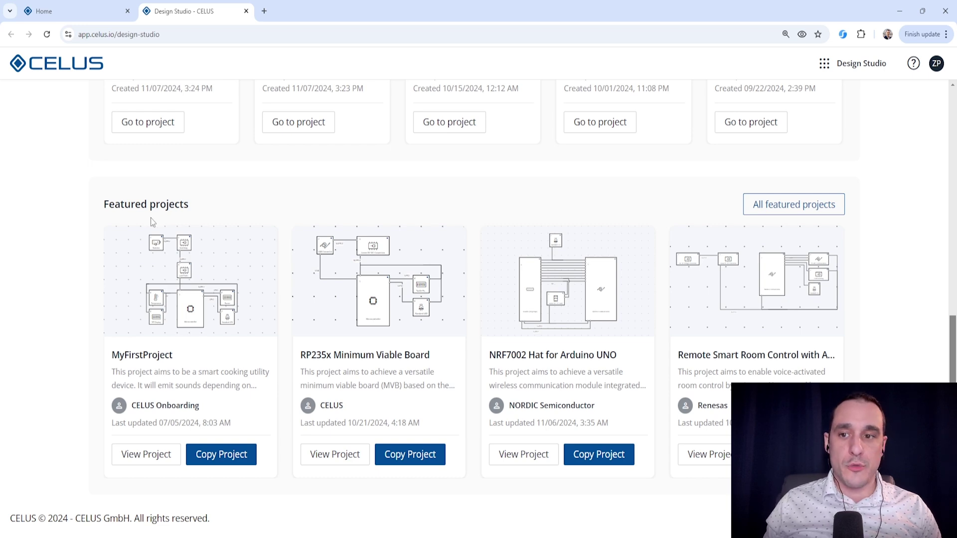
Step: Highlight the Featured projects heading and then the RP235x Minimum Viable Board card title
{"action": "left_click_drag", "start_coordinate": [94, 208], "coordinate": [201, 207]}
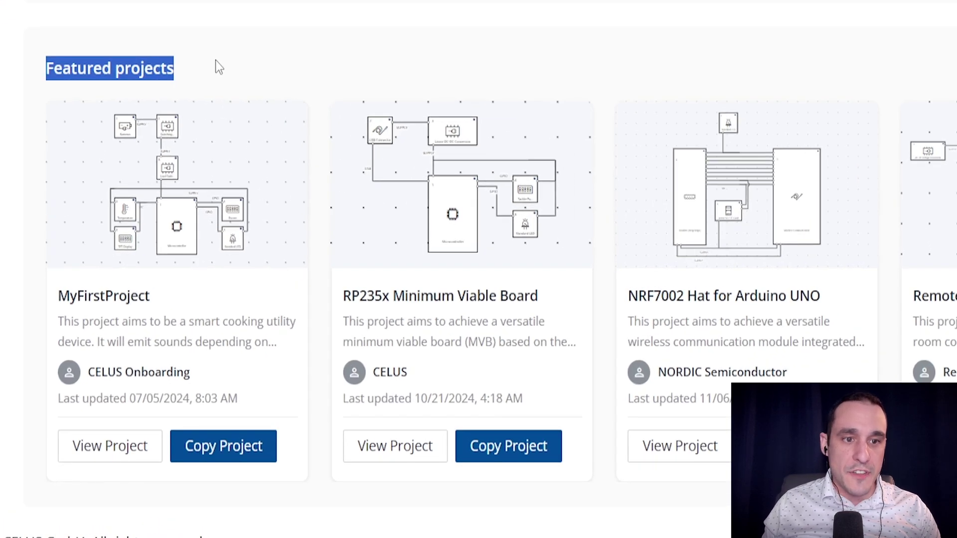
{"action": "left_click", "coordinate": [213, 63]}
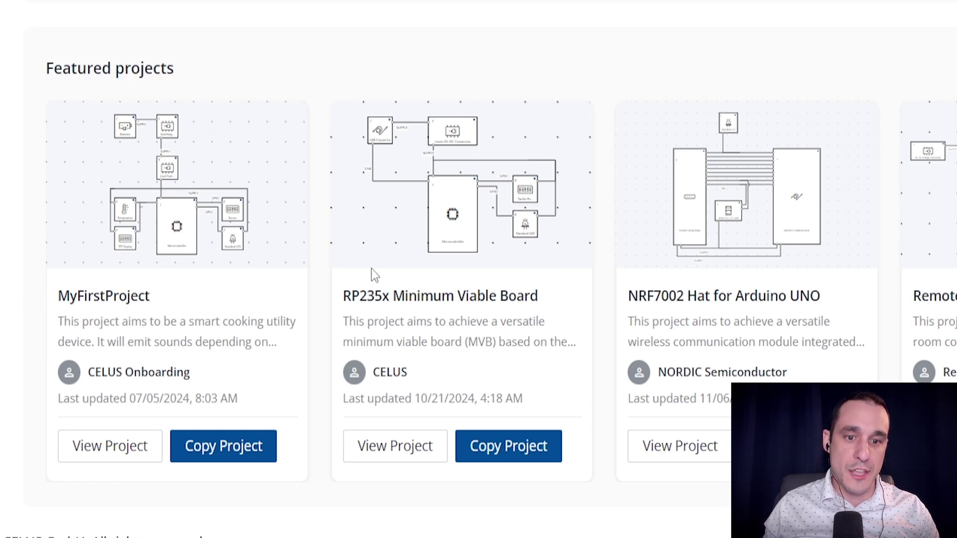
{"action": "left_click_drag", "start_coordinate": [339, 299], "coordinate": [540, 300]}
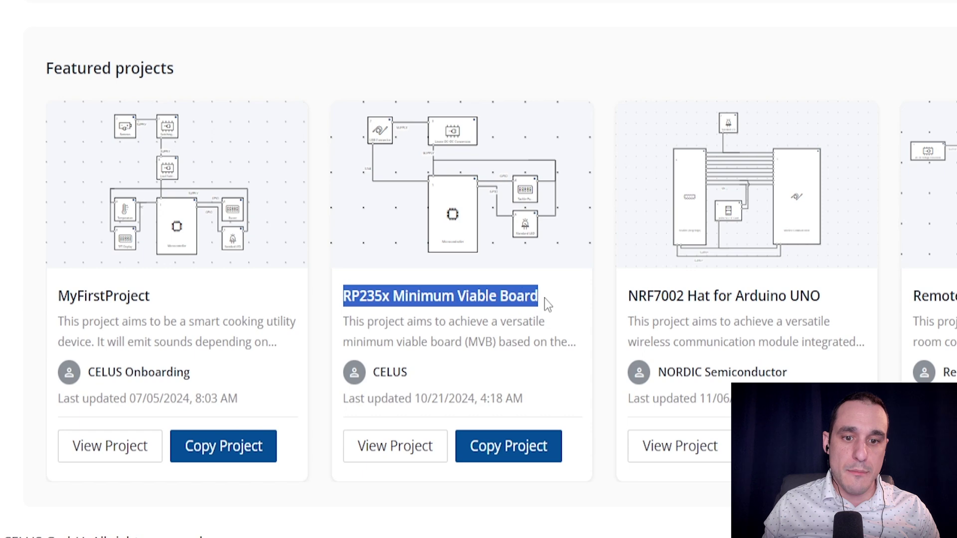
{"action": "left_click", "coordinate": [610, 57]}
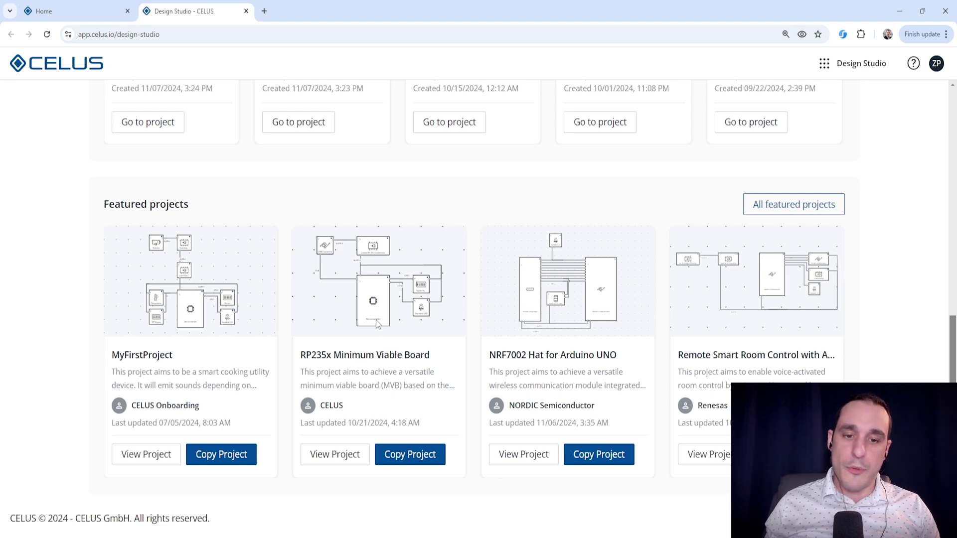
Step: Open the RP235x Minimum Viable Board canvas and bring up the Microcontroller block's context menu
{"action": "left_click", "coordinate": [333, 456]}
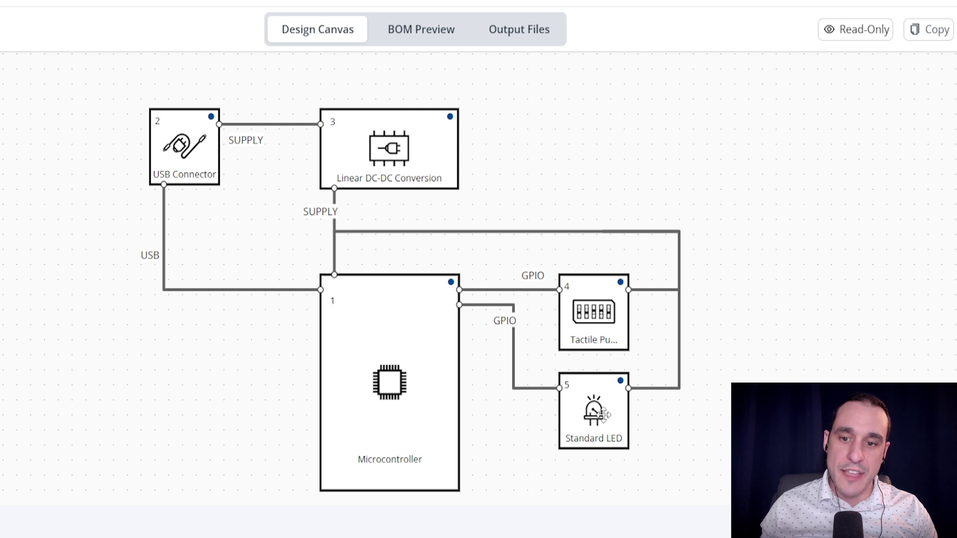
{"action": "right_click", "coordinate": [395, 398]}
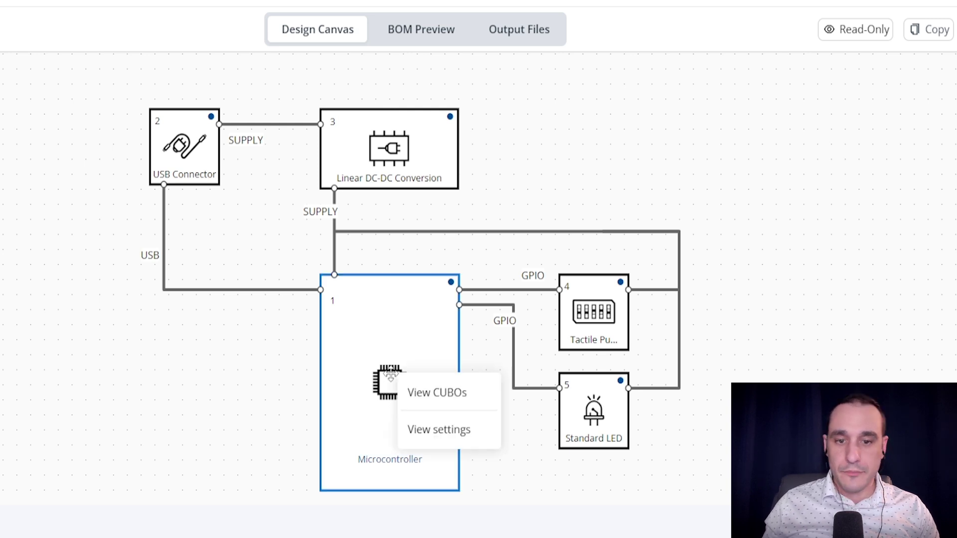
Step: Browse the Microcontroller's matching CUBOs and preview the RP2350B CUBO schematic
{"action": "left_click", "coordinate": [463, 400]}
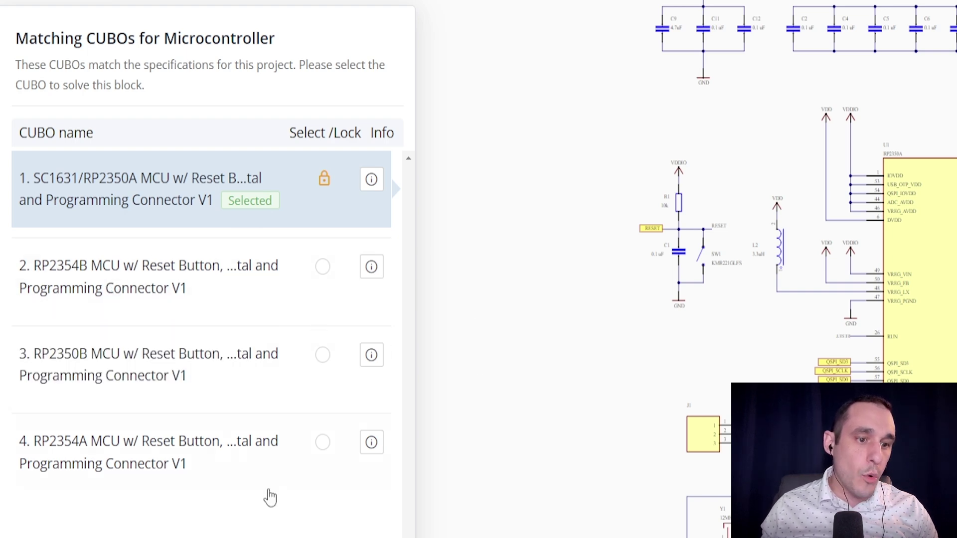
{"action": "left_click", "coordinate": [410, 408]}
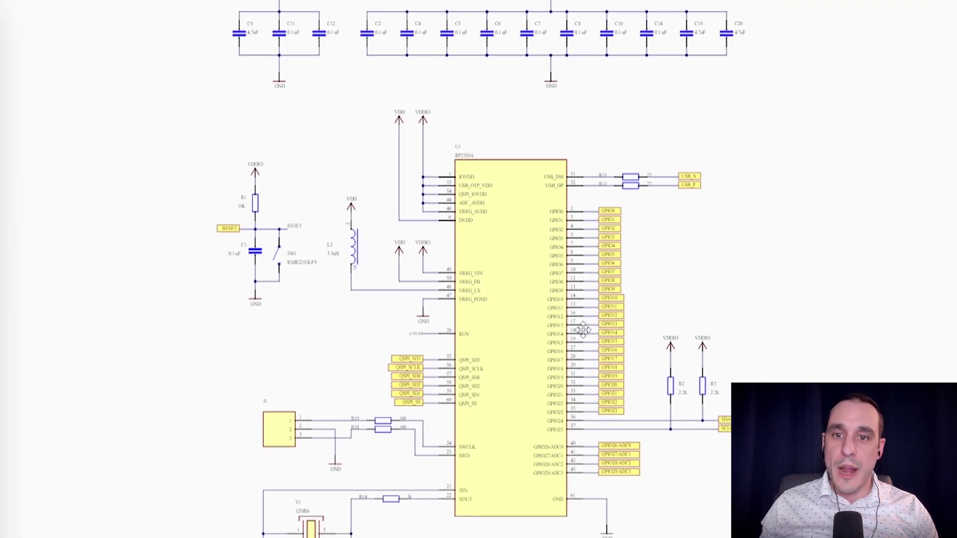
{"action": "left_click_drag", "start_coordinate": [555, 340], "coordinate": [551, 281]}
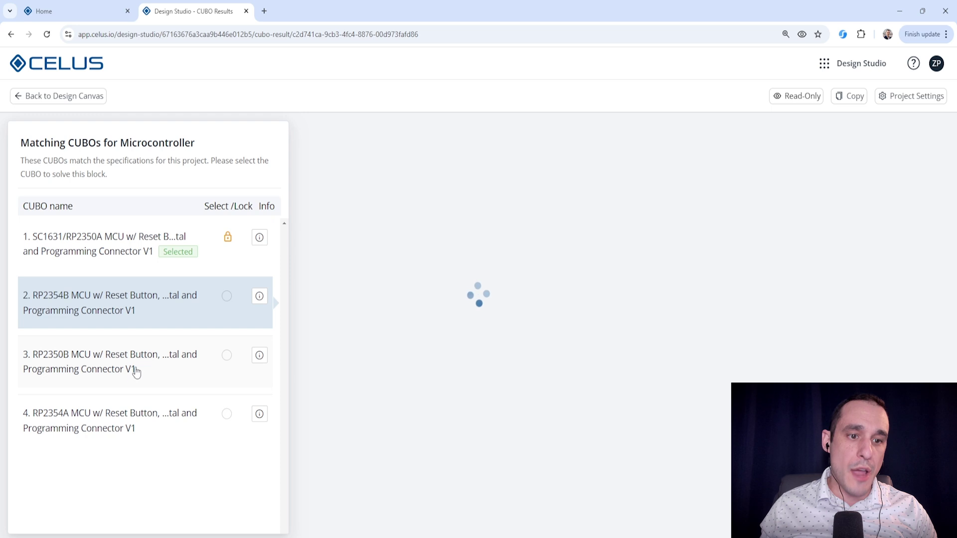
{"action": "left_click", "coordinate": [178, 372]}
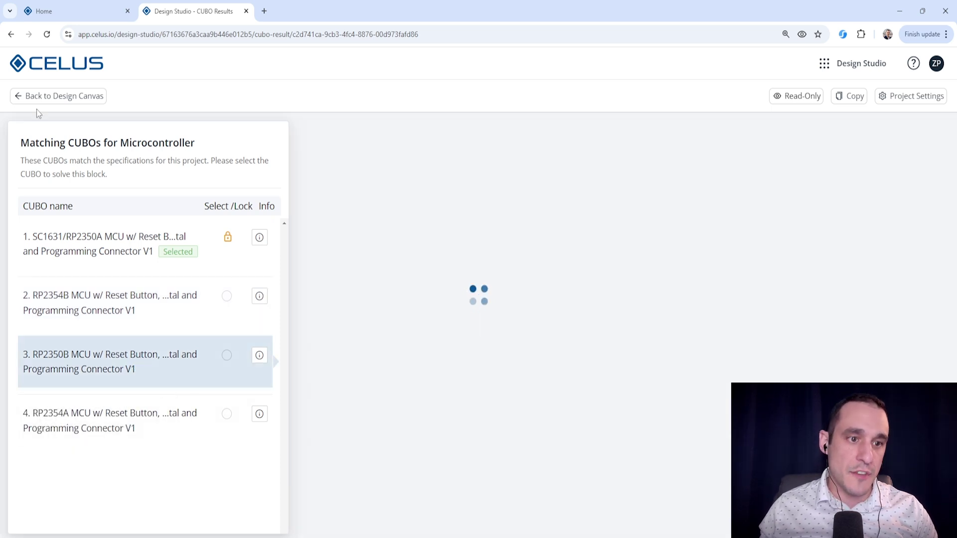
Step: Go back to Design Studio home and copy the RP235x Minimum Viable Board project
{"action": "right_click", "coordinate": [11, 33]}
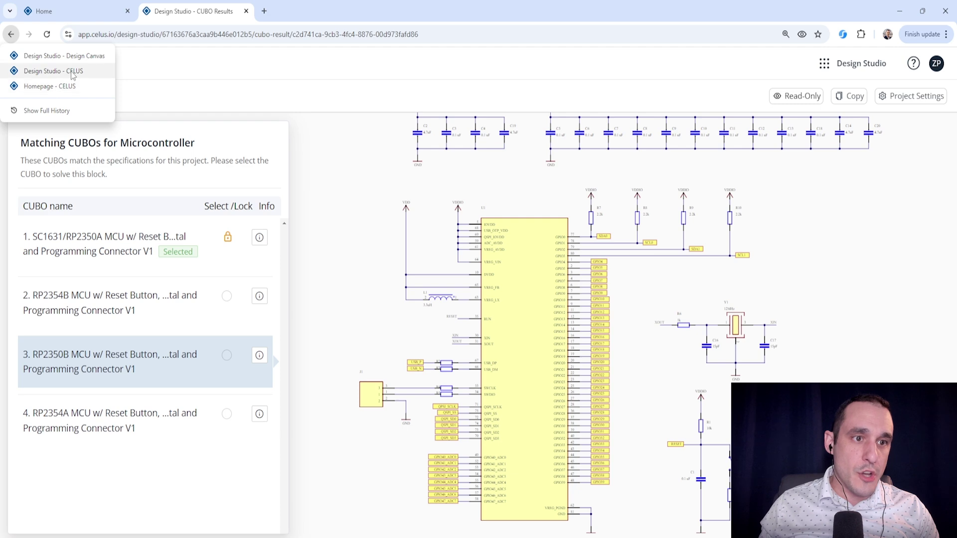
{"action": "left_click", "coordinate": [45, 70]}
{"action": "scroll", "coordinate": [388, 240], "scroll_direction": "down", "scroll_amount": 1}
{"action": "scroll", "coordinate": [409, 272], "scroll_direction": "down", "scroll_amount": 5}
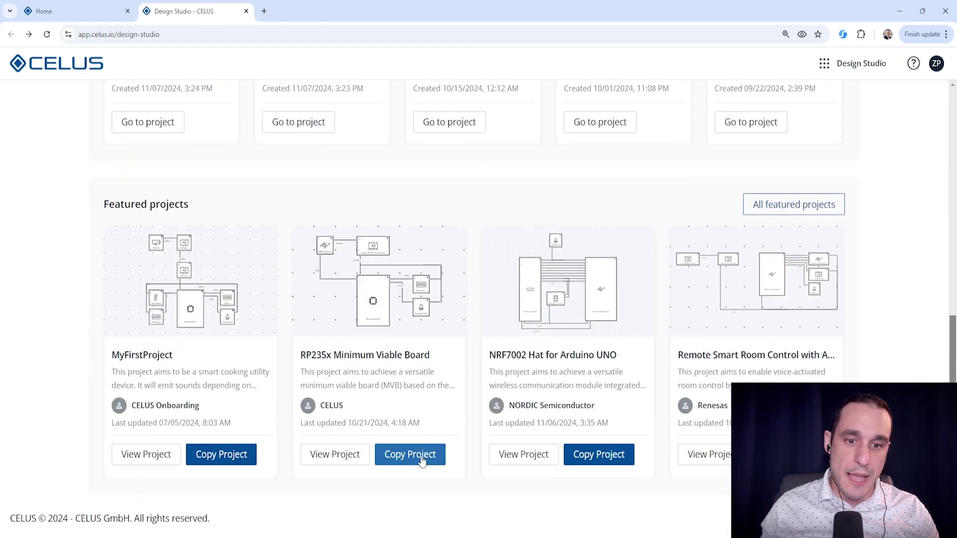
{"action": "left_click", "coordinate": [422, 458]}
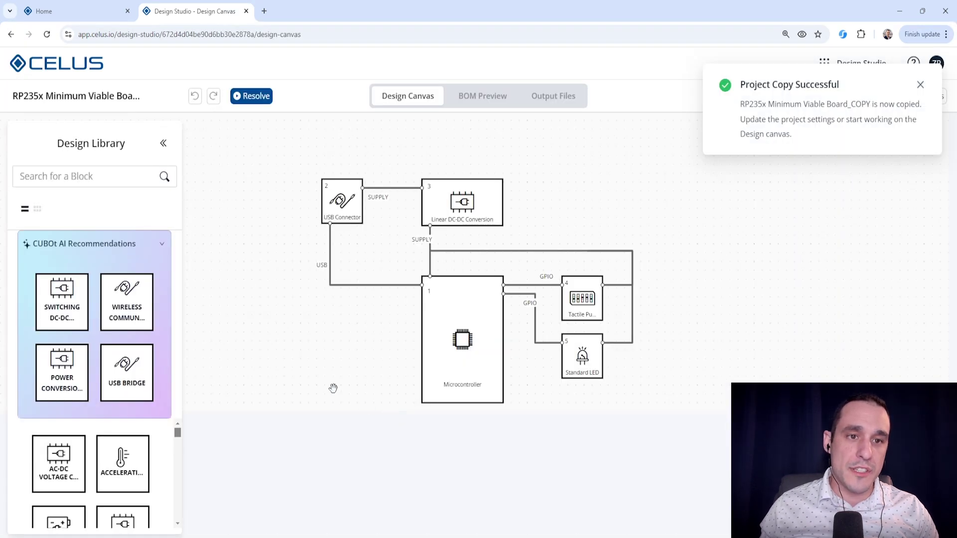
Step: Dismiss the Project Copy Successful toast and collapse the CUBOt AI Recommendations
{"action": "left_click", "coordinate": [920, 86]}
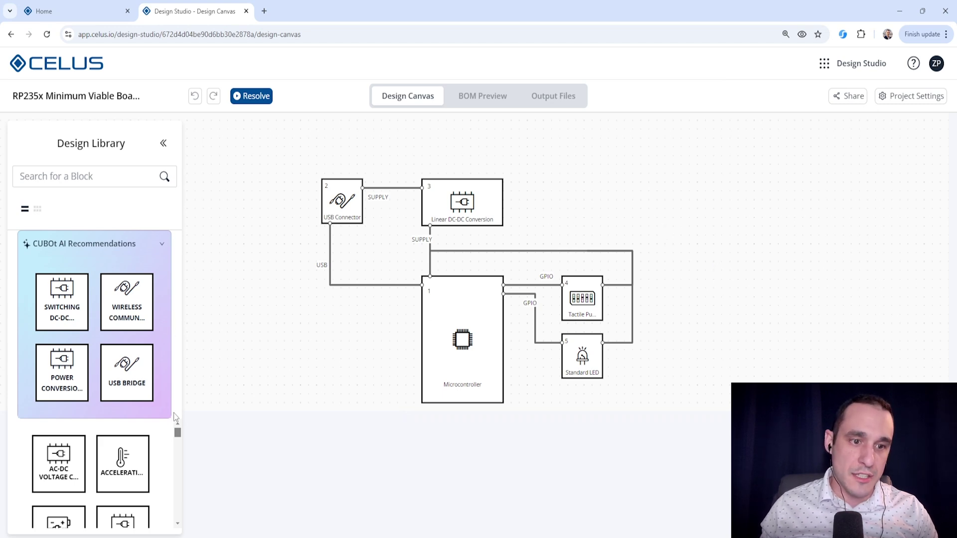
{"action": "scroll", "coordinate": [180, 434], "scroll_direction": "down", "scroll_amount": 2}
{"action": "scroll", "coordinate": [181, 434], "scroll_direction": "down", "scroll_amount": 2}
{"action": "scroll", "coordinate": [180, 434], "scroll_direction": "up", "scroll_amount": 4}
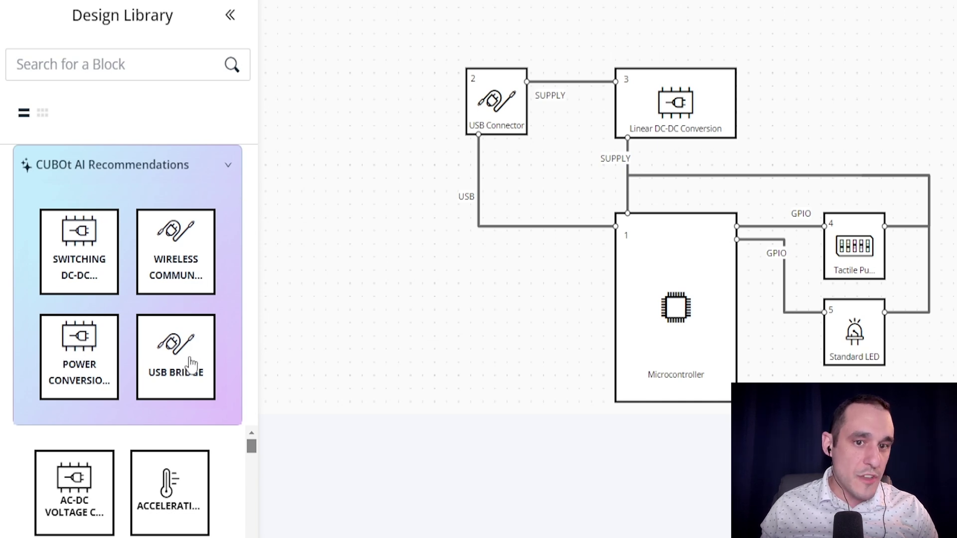
{"action": "left_click", "coordinate": [230, 169]}
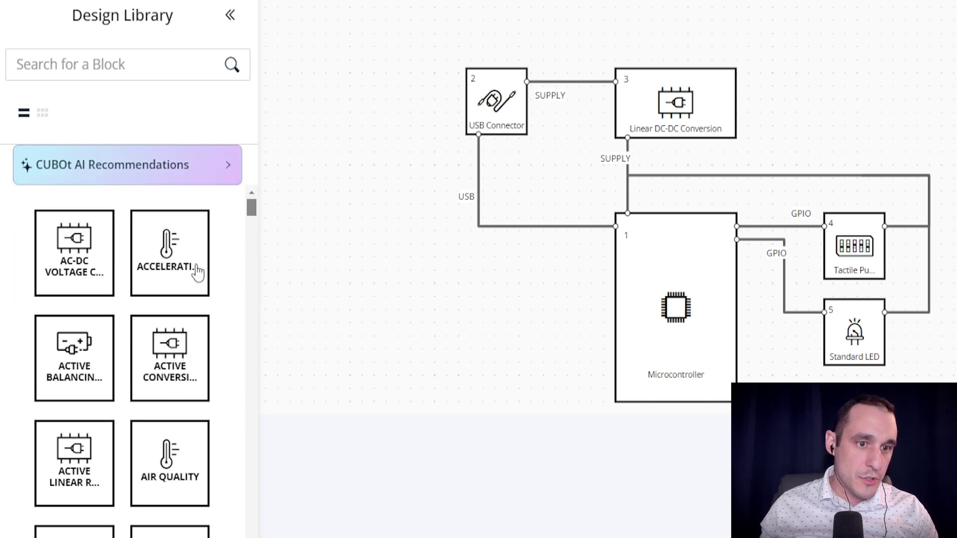
{"action": "scroll", "coordinate": [160, 299], "scroll_direction": "down", "scroll_amount": 1}
{"action": "scroll", "coordinate": [163, 297], "scroll_direction": "down", "scroll_amount": 2}
{"action": "scroll", "coordinate": [163, 297], "scroll_direction": "down", "scroll_amount": 2}
{"action": "scroll", "coordinate": [164, 297], "scroll_direction": "down", "scroll_amount": 1}
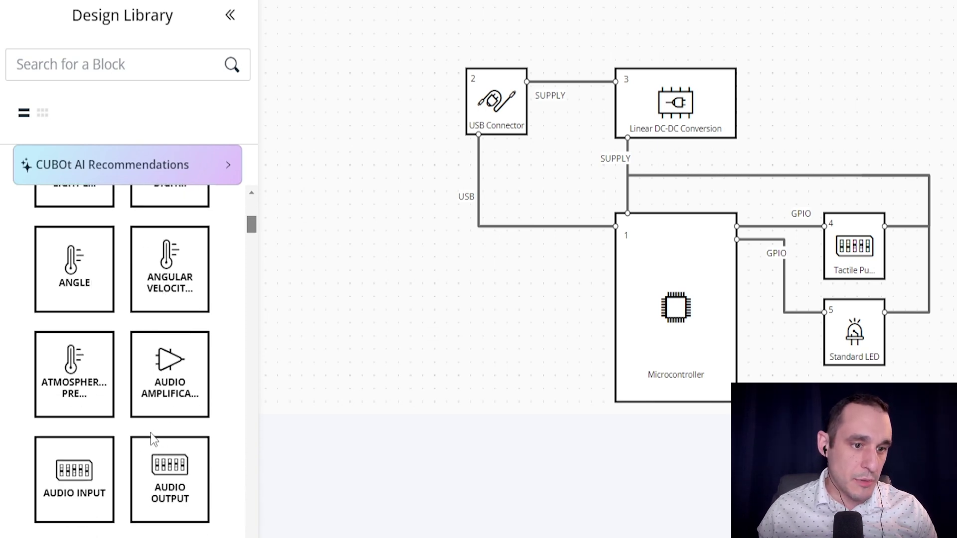
{"action": "scroll", "coordinate": [152, 439], "scroll_direction": "up", "scroll_amount": 1}
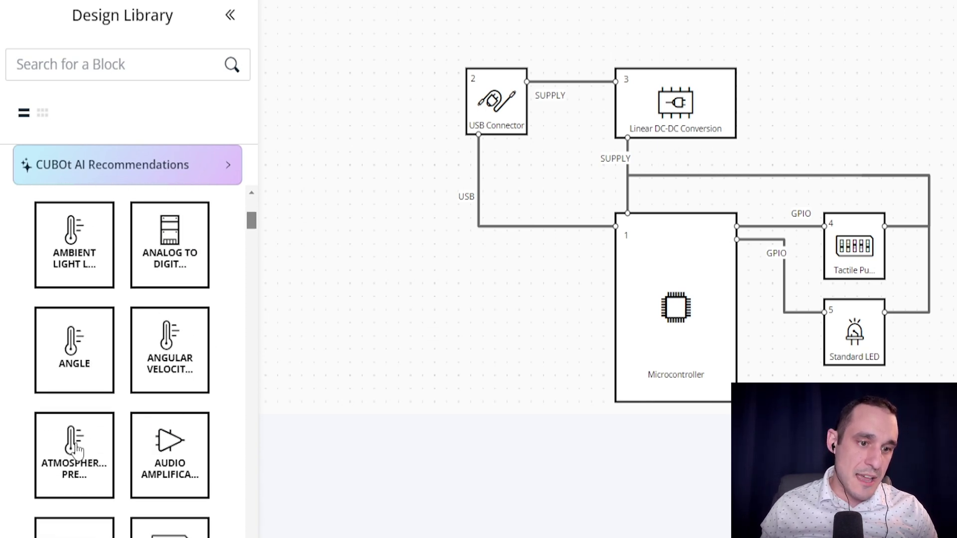
Step: Place an Atmospheric Pressure block on the canvas next to the Microcontroller
{"action": "left_click_drag", "start_coordinate": [63, 464], "coordinate": [479, 334]}
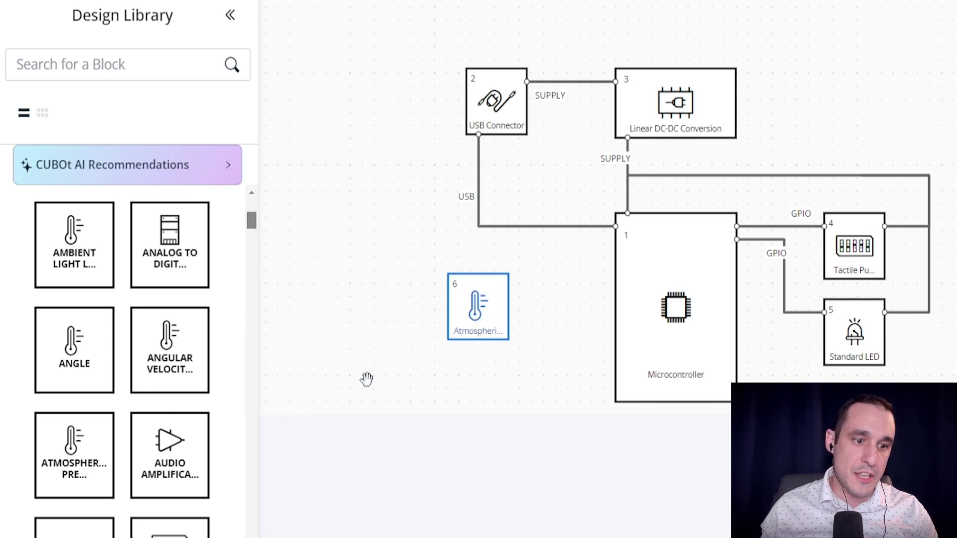
{"action": "left_click_drag", "start_coordinate": [533, 349], "coordinate": [570, 374]}
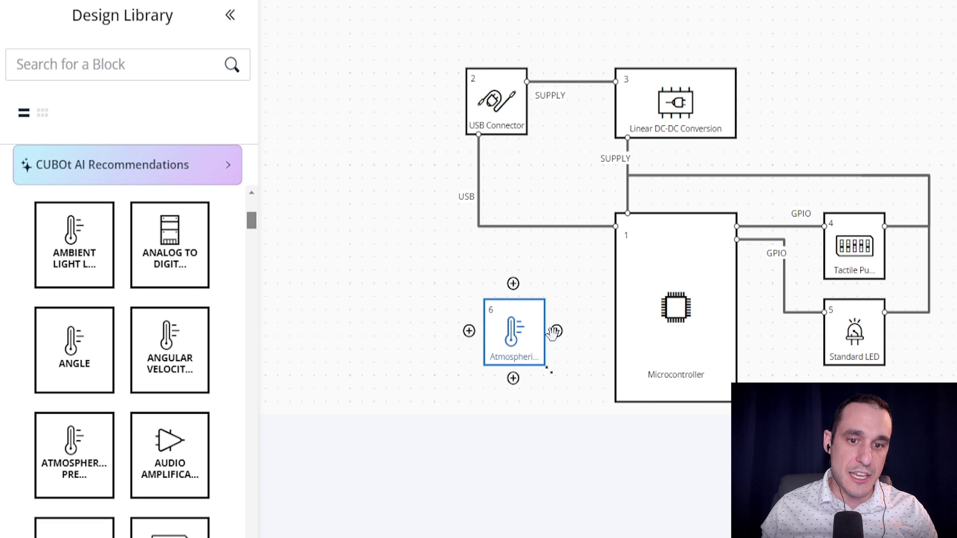
{"action": "left_click", "coordinate": [559, 337]}
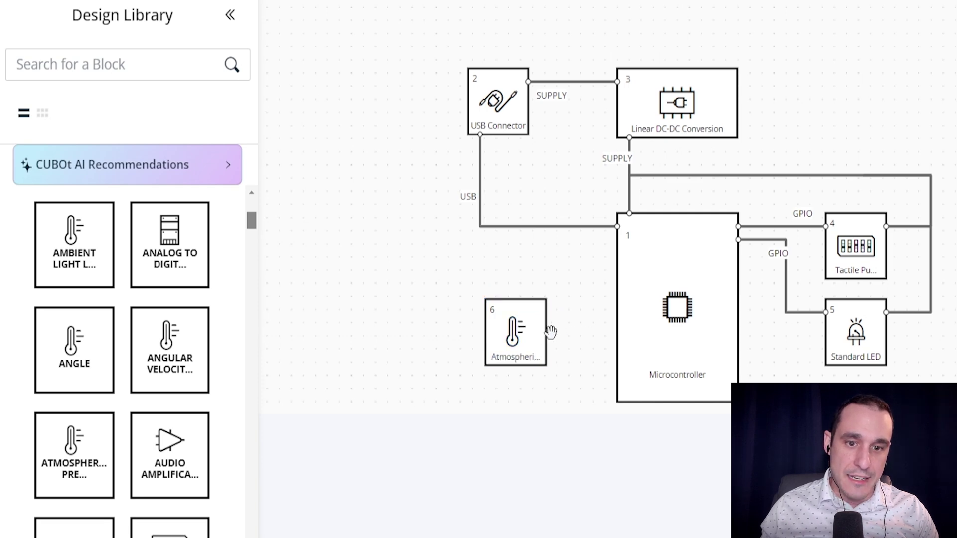
Step: Wire the pressure block to the Microcontroller's left port
{"action": "left_click", "coordinate": [545, 332]}
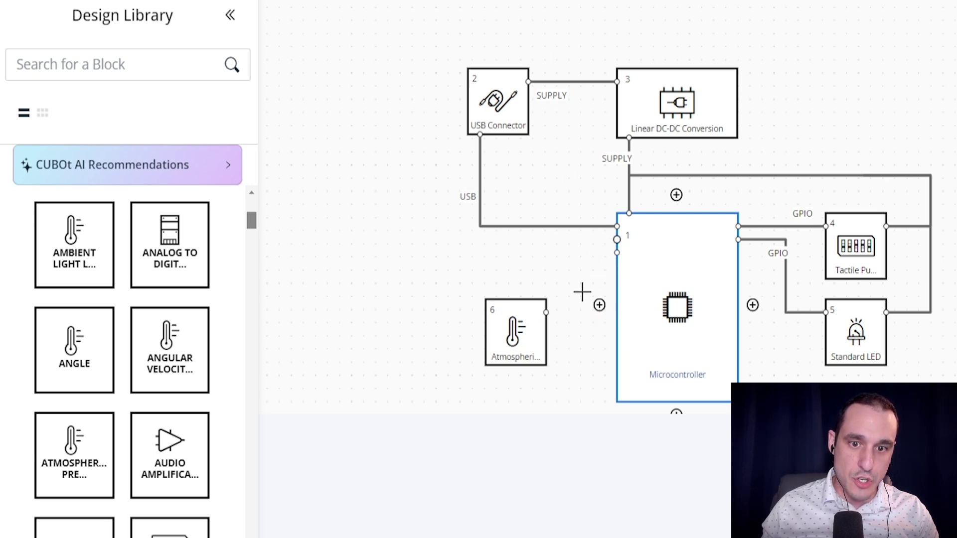
{"action": "left_click", "coordinate": [547, 309]}
{"action": "left_click", "coordinate": [547, 314]}
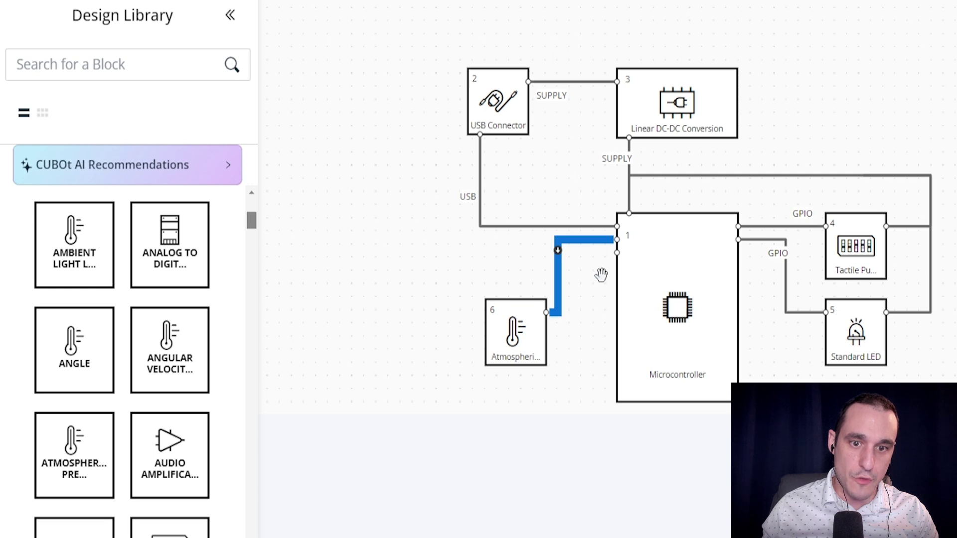
{"action": "left_click", "coordinate": [490, 265]}
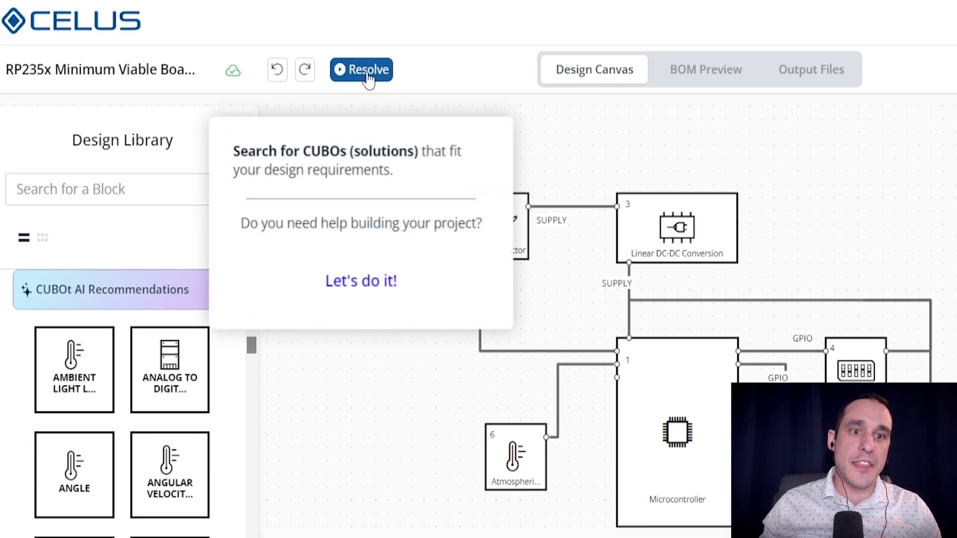
Step: Resolve the design into matching CUBO solutions, then open the Microcontroller's options menu
{"action": "left_click", "coordinate": [367, 76]}
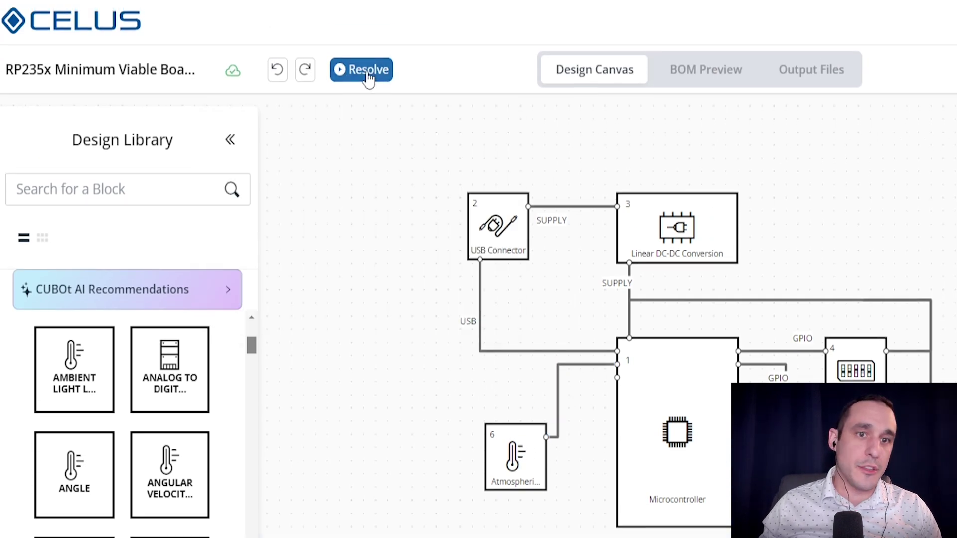
{"action": "left_click", "coordinate": [367, 75]}
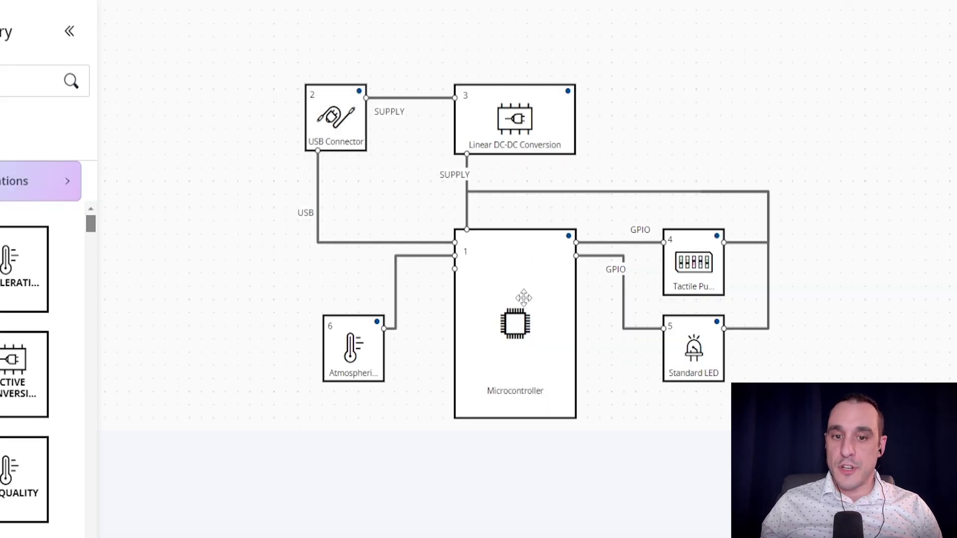
{"action": "right_click", "coordinate": [524, 298]}
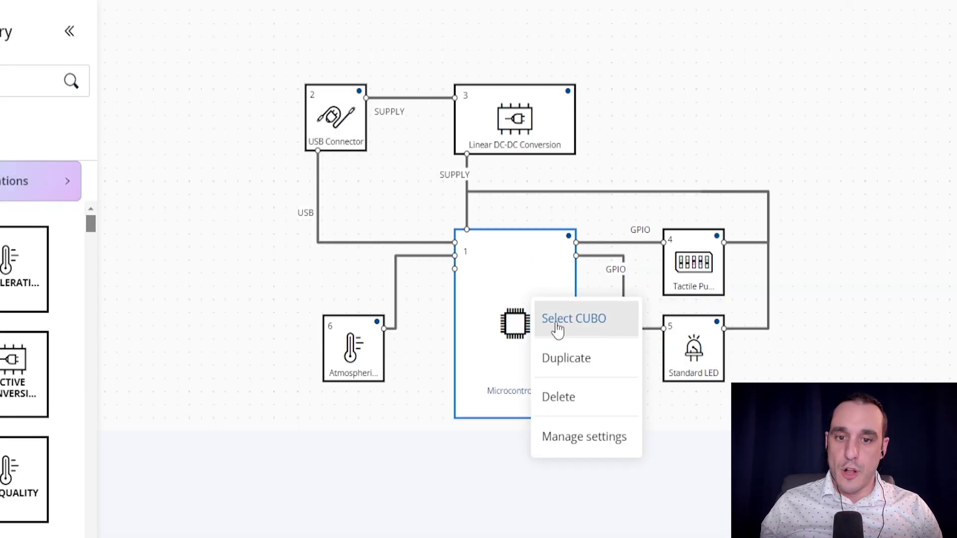
Step: Preview and lock the RP2350B MCU as the Microcontroller's CUBO, then return to the canvas
{"action": "left_click", "coordinate": [622, 323]}
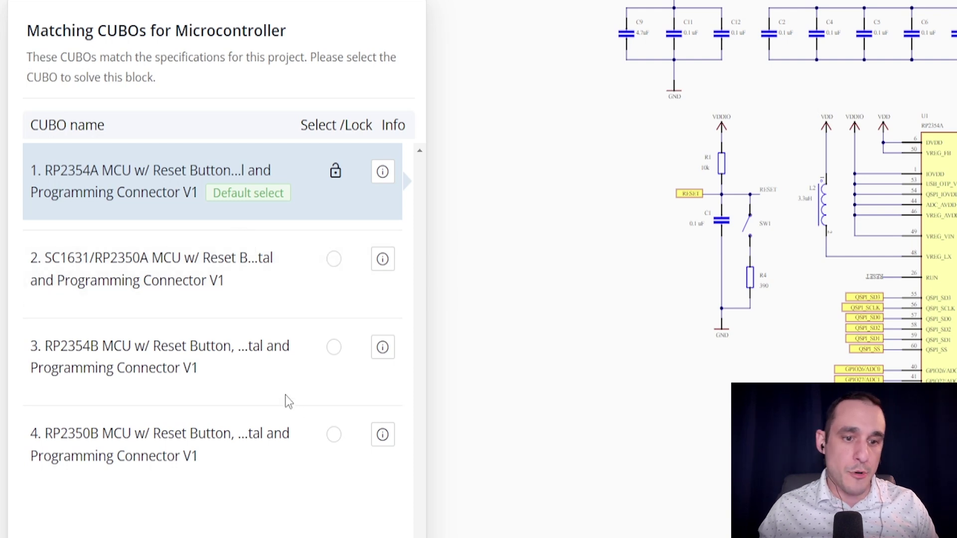
{"action": "left_click", "coordinate": [306, 451]}
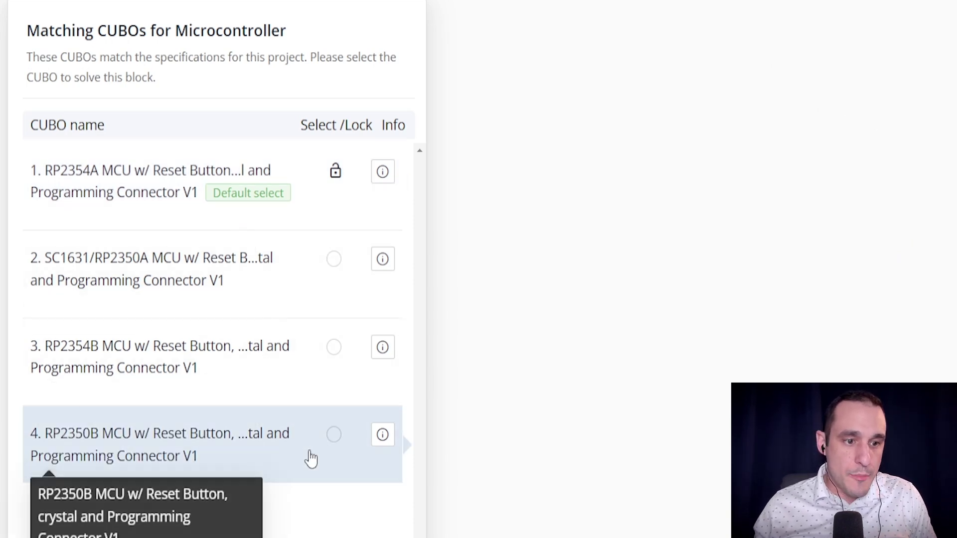
{"action": "left_click", "coordinate": [333, 436]}
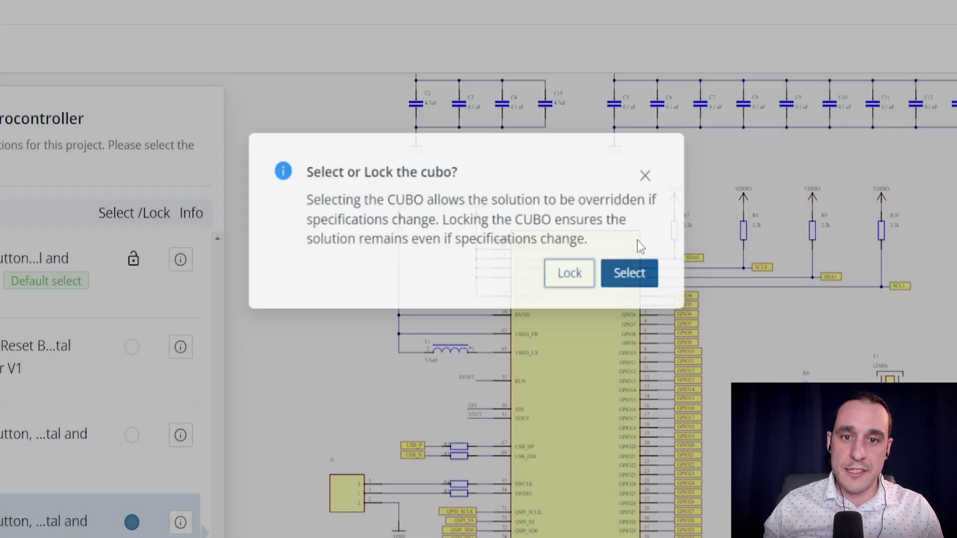
{"action": "left_click", "coordinate": [638, 247]}
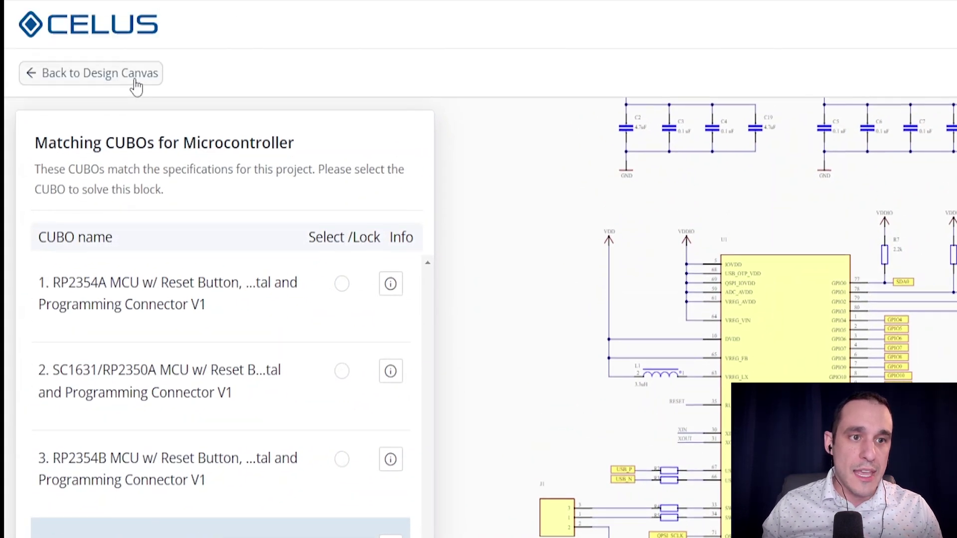
{"action": "left_click", "coordinate": [132, 73]}
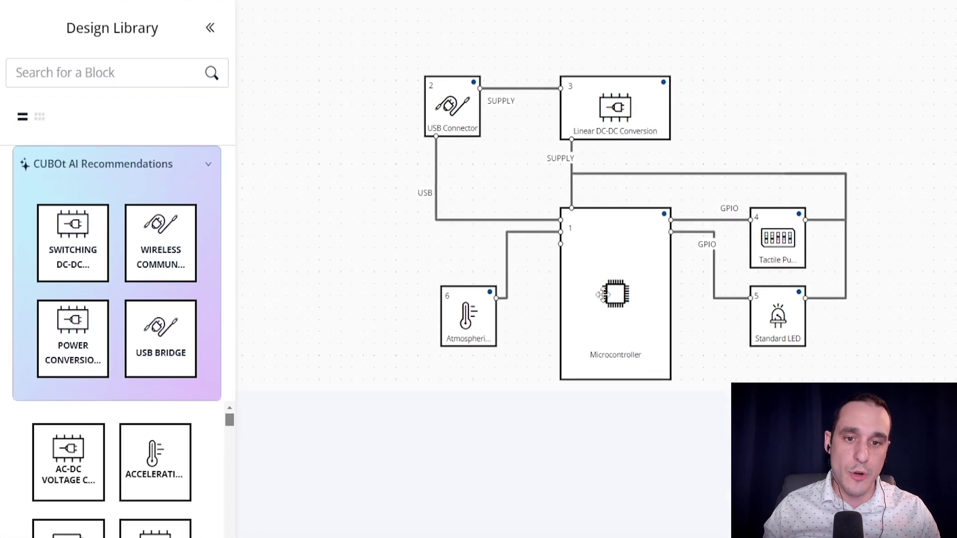
Step: Move the Atmospheric block up-left and place an Acceleration block below it
{"action": "left_click_drag", "start_coordinate": [474, 329], "coordinate": [376, 251]}
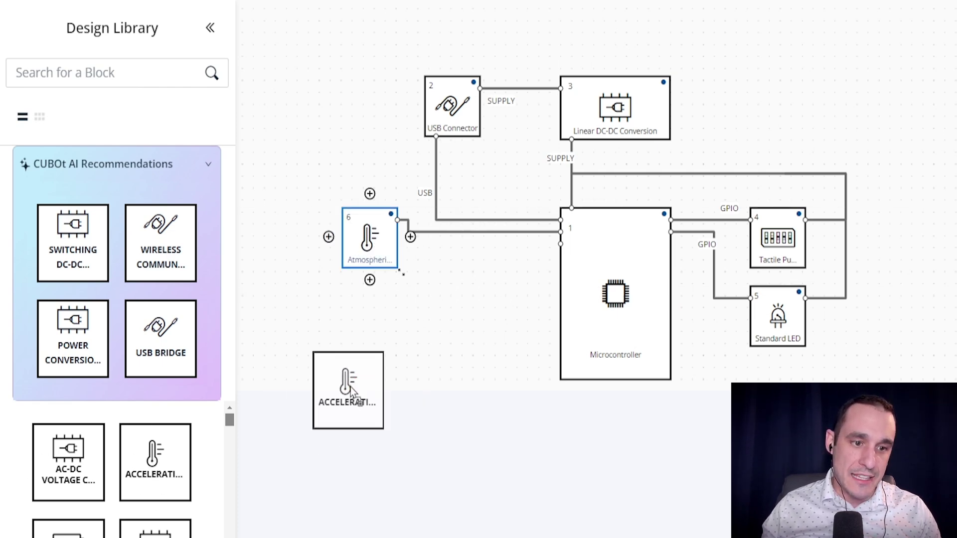
{"action": "left_click_drag", "start_coordinate": [154, 463], "coordinate": [355, 318]}
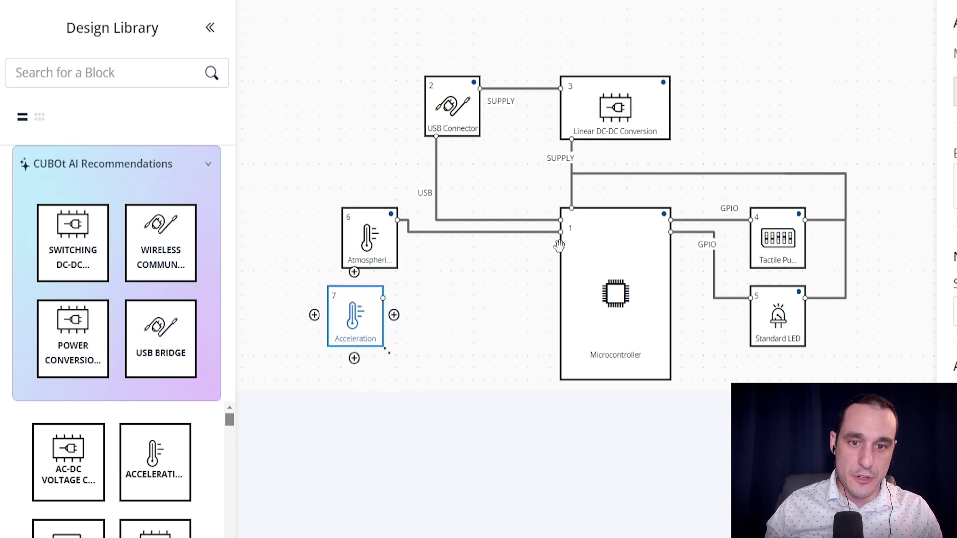
{"action": "left_click", "coordinate": [535, 252]}
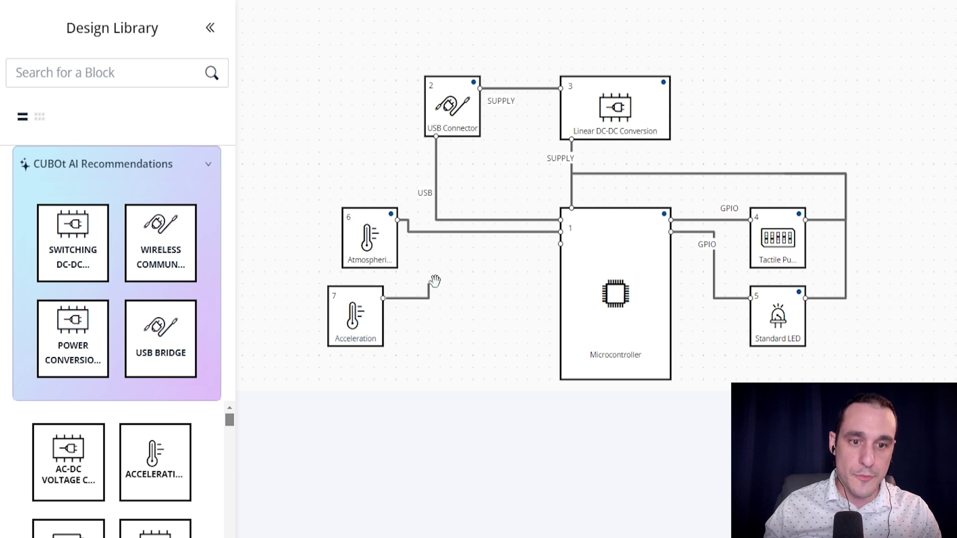
Step: Wire the Acceleration block to the Microcontroller with a stepped wire route
{"action": "left_click_drag", "start_coordinate": [383, 298], "coordinate": [559, 244]}
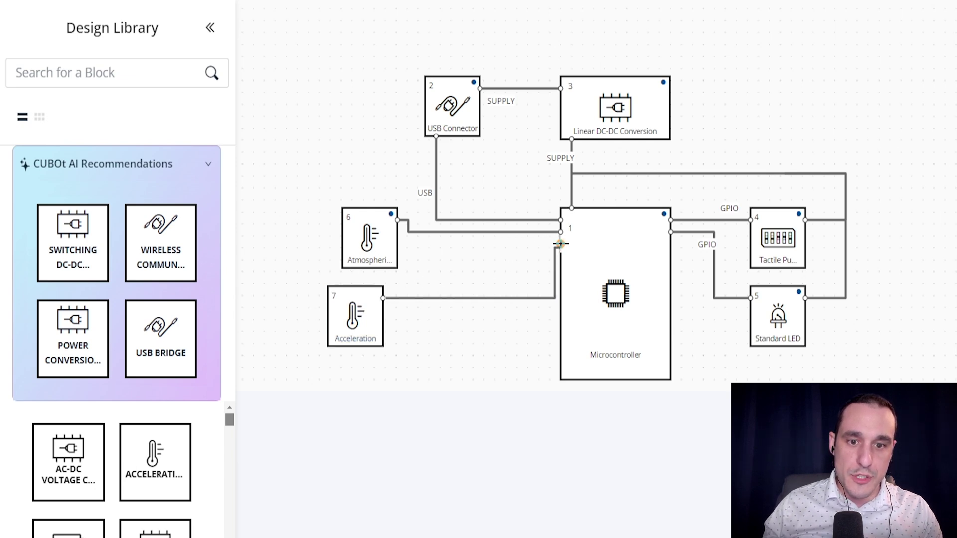
{"action": "left_click_drag", "start_coordinate": [498, 298], "coordinate": [464, 271]}
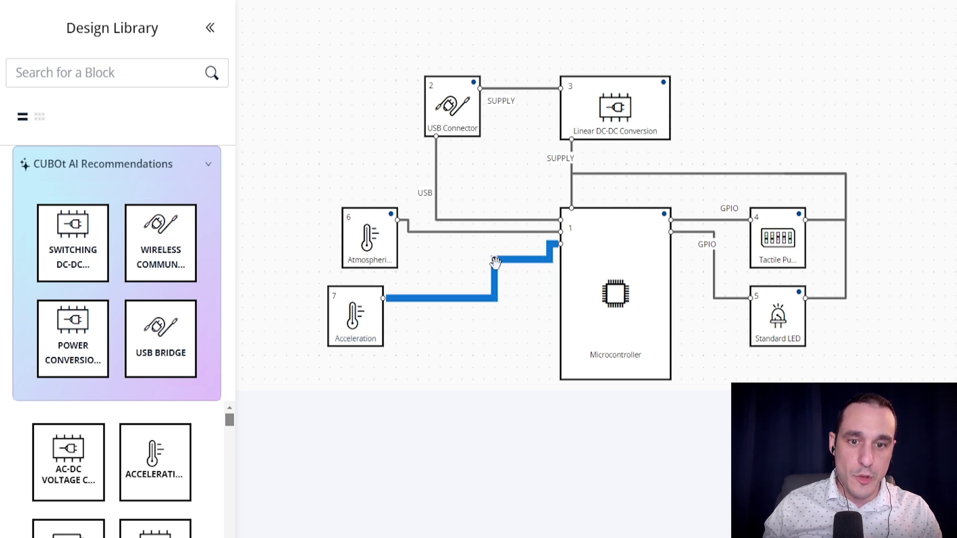
{"action": "left_click", "coordinate": [512, 311]}
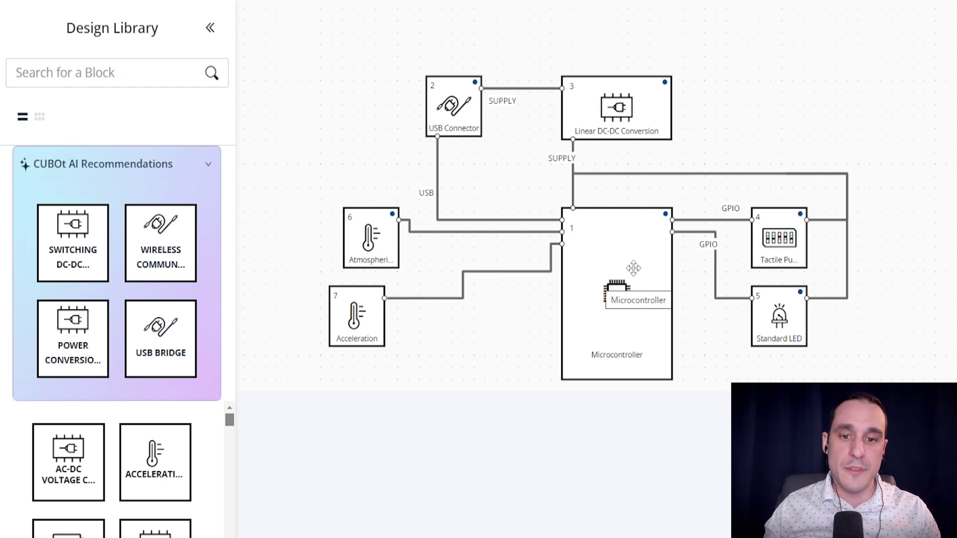
{"action": "left_click", "coordinate": [609, 258]}
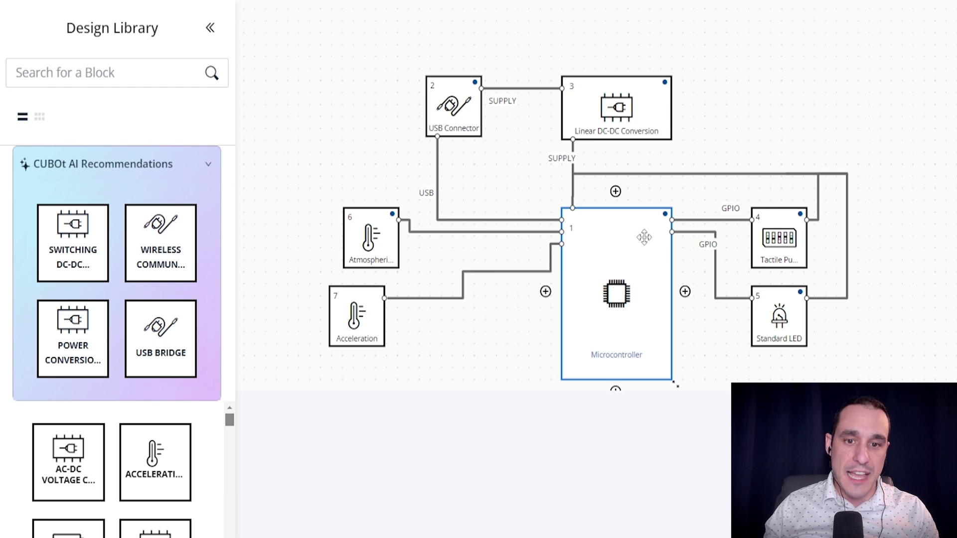
{"action": "left_click", "coordinate": [377, 136]}
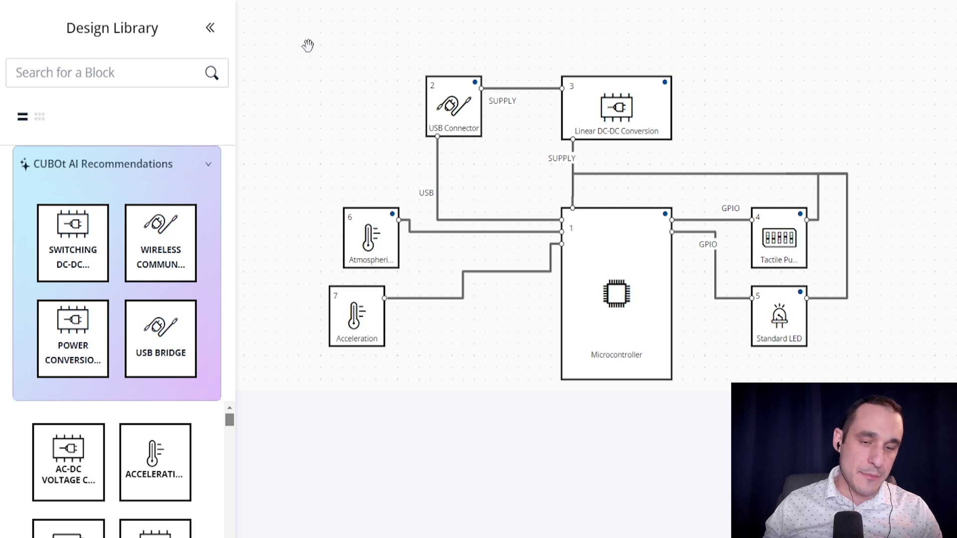
{"action": "scroll", "coordinate": [340, 15], "scroll_direction": "up", "scroll_amount": 3}
Step: Resolve CUBO matches for the new Acceleration block, then open its options menu
{"action": "left_click", "coordinate": [334, 66]}
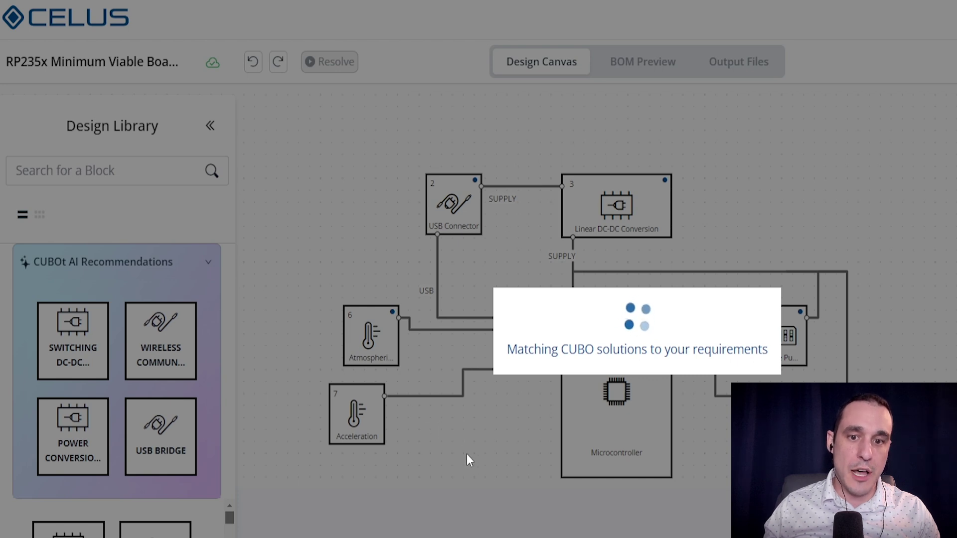
{"action": "scroll", "coordinate": [457, 393], "scroll_direction": "down", "scroll_amount": 2}
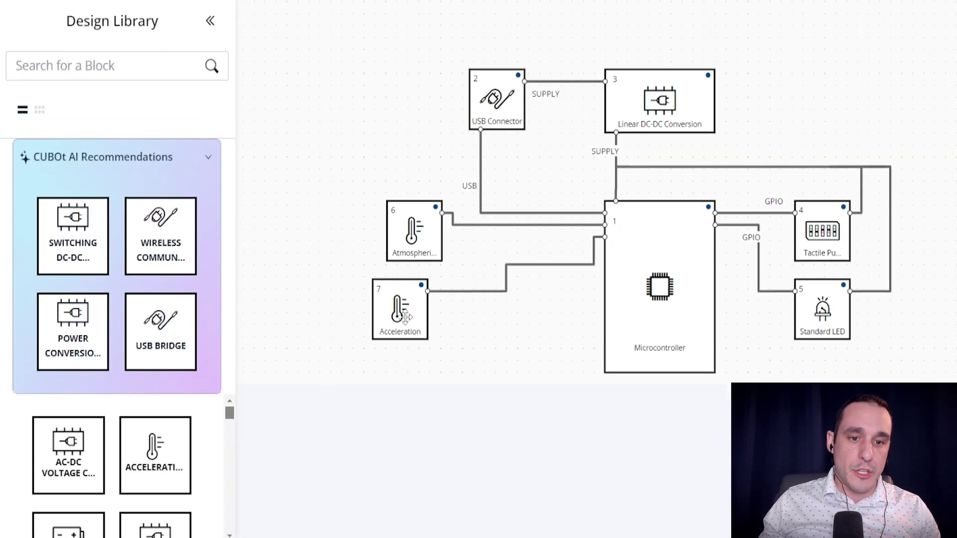
{"action": "right_click", "coordinate": [404, 315]}
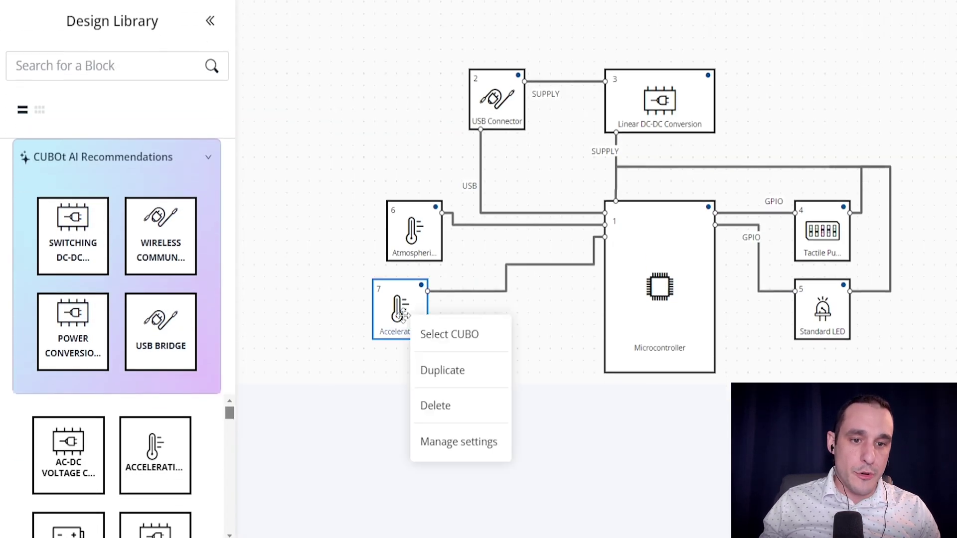
Step: Pick and lock FXLS8974CFR3 Accelerometer V1 for the Acceleration block, then return to canvas
{"action": "left_click", "coordinate": [463, 343]}
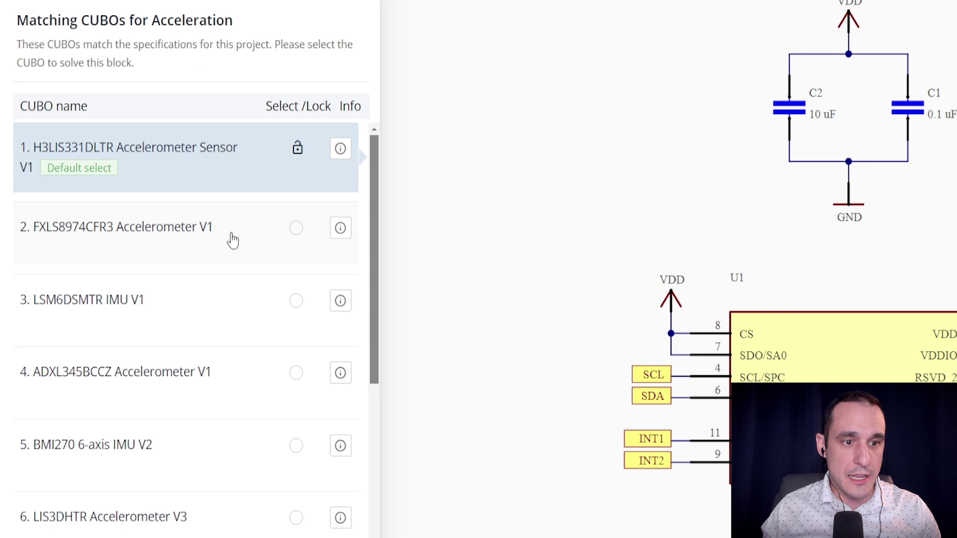
{"action": "left_click", "coordinate": [232, 239]}
{"action": "left_click", "coordinate": [296, 229]}
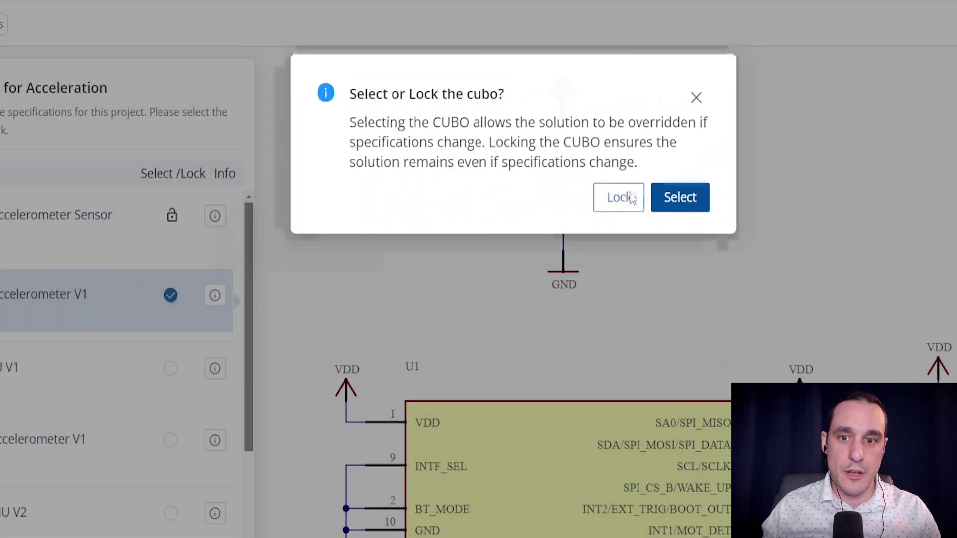
{"action": "left_click", "coordinate": [626, 196]}
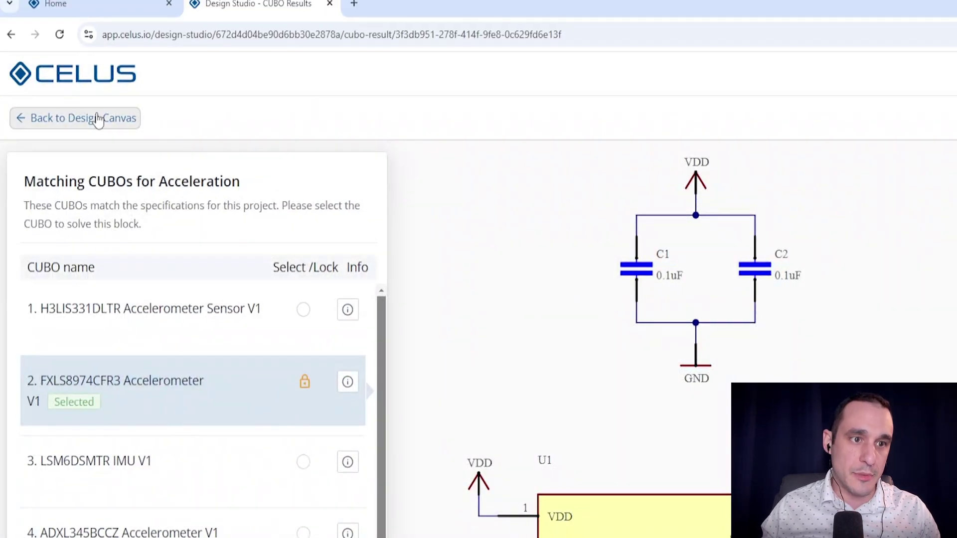
{"action": "left_click", "coordinate": [97, 121]}
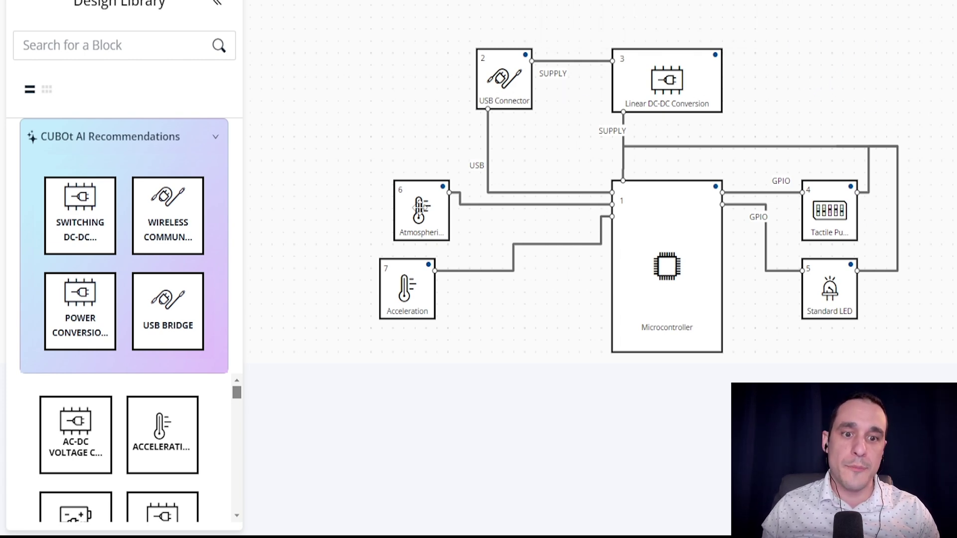
Step: Lock the CX90B-16P USB-C 2.0 receptacle for the USB Connector block and return to canvas
{"action": "right_click", "coordinate": [499, 87]}
{"action": "left_click", "coordinate": [546, 106]}
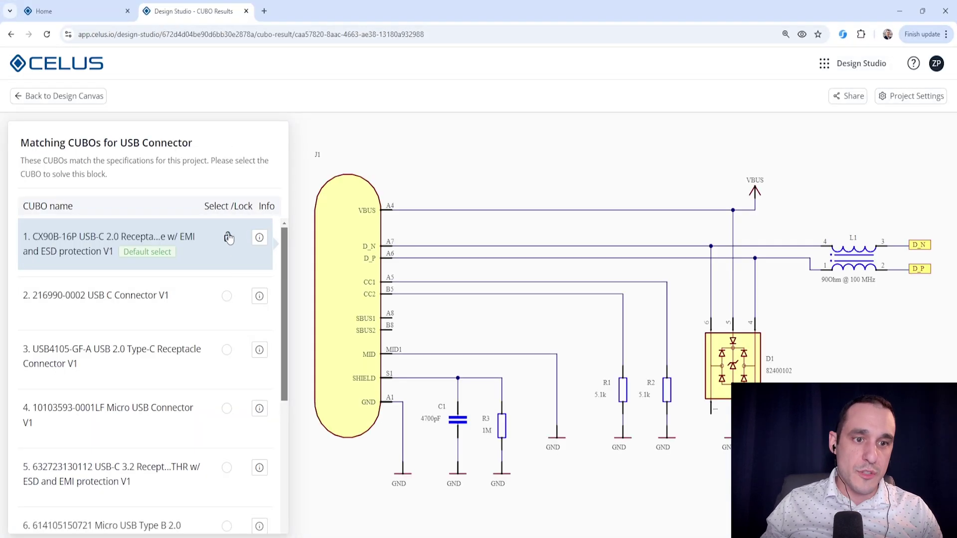
{"action": "left_click", "coordinate": [229, 237]}
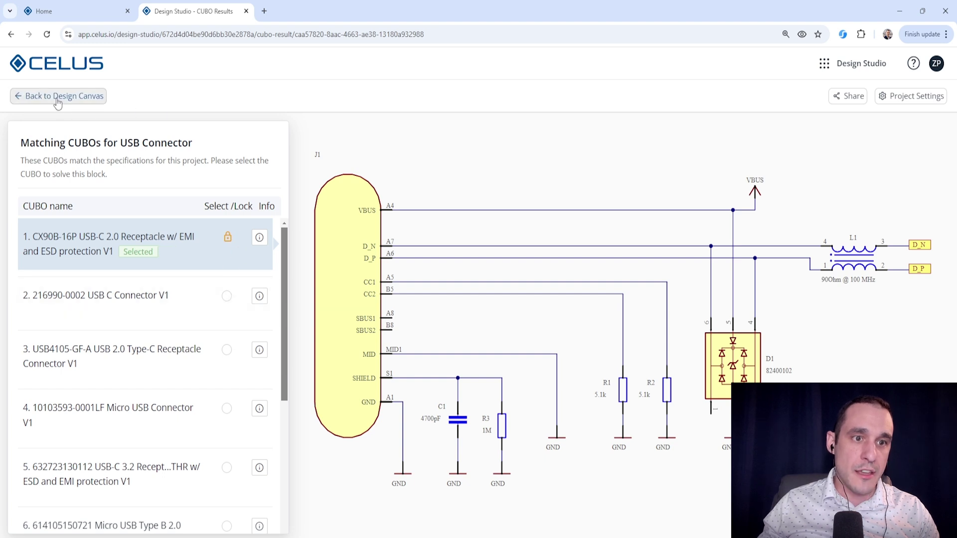
{"action": "left_click", "coordinate": [34, 97]}
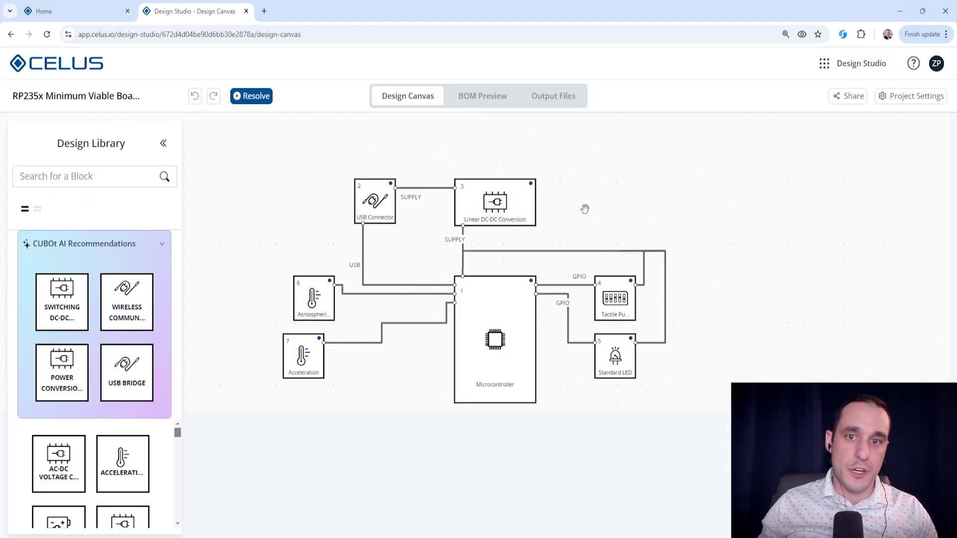